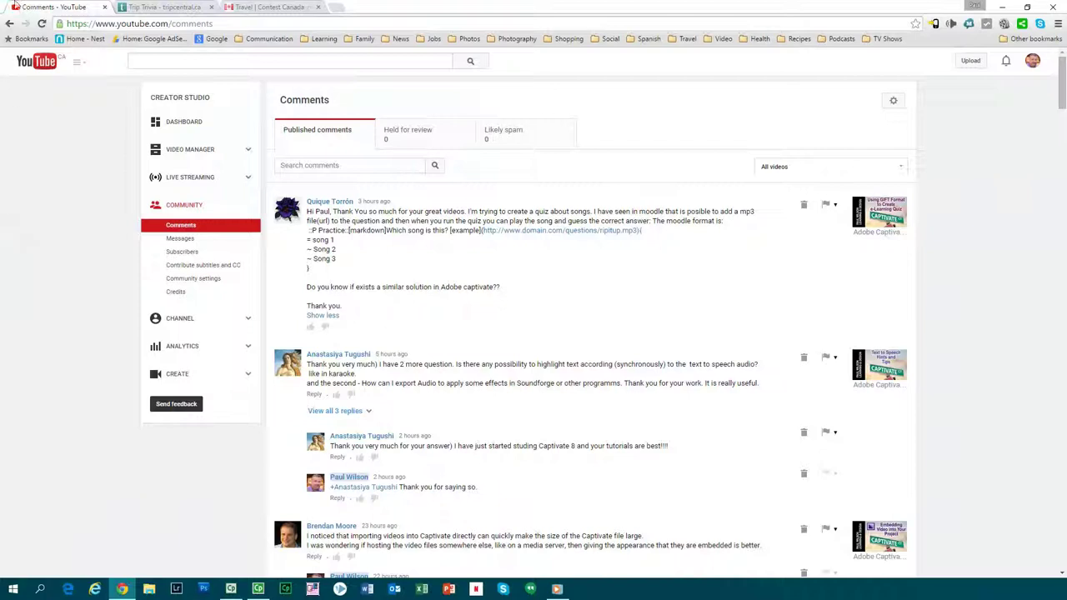
Minimize the browser to bring the Captivate multiple-choice quiz slide into view
{"action": "left_click", "coordinate": [1005, 8]}
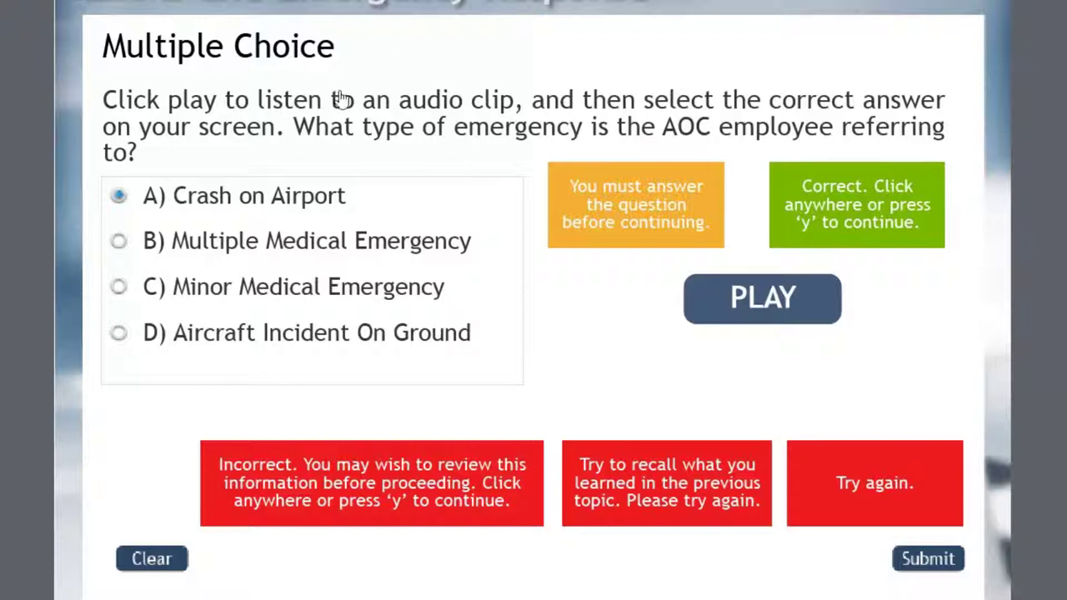
Select the PLAY smart shape and check that it is a Rounded Rectangle
{"action": "left_click", "coordinate": [717, 321]}
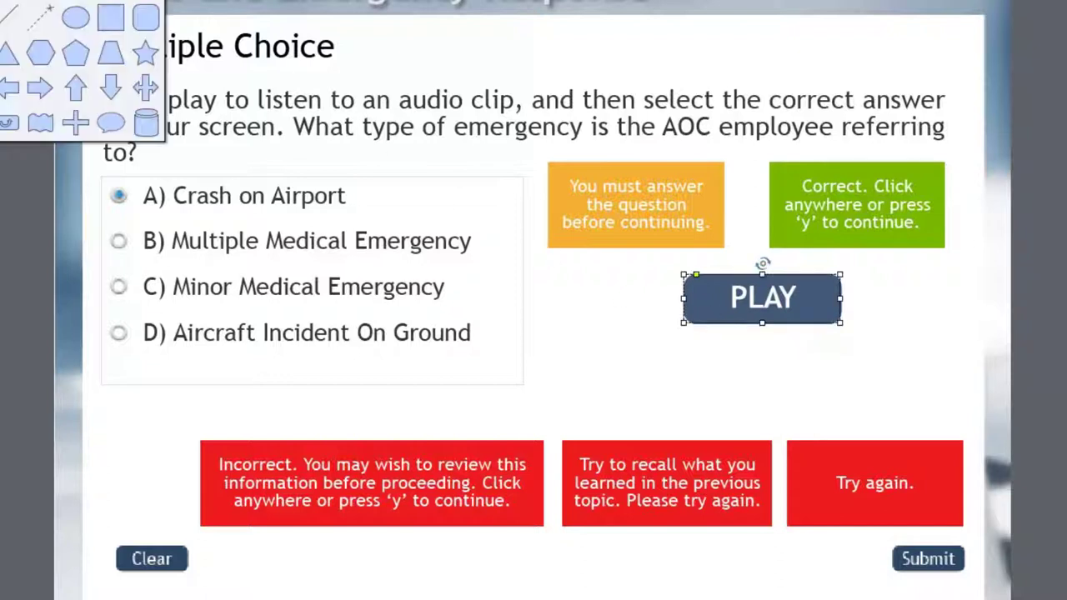
{"action": "left_click", "coordinate": [146, 20]}
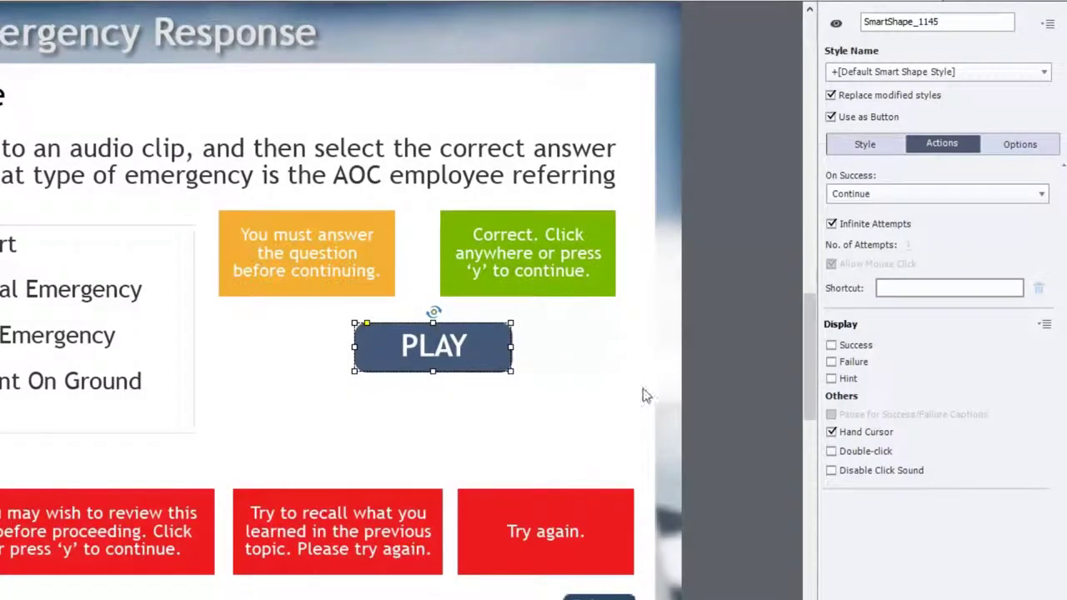
Set the PLAY shape's On Success action to Play Audio
{"action": "left_click", "coordinate": [530, 362]}
{"action": "left_click", "coordinate": [472, 360]}
{"action": "left_click", "coordinate": [890, 194]}
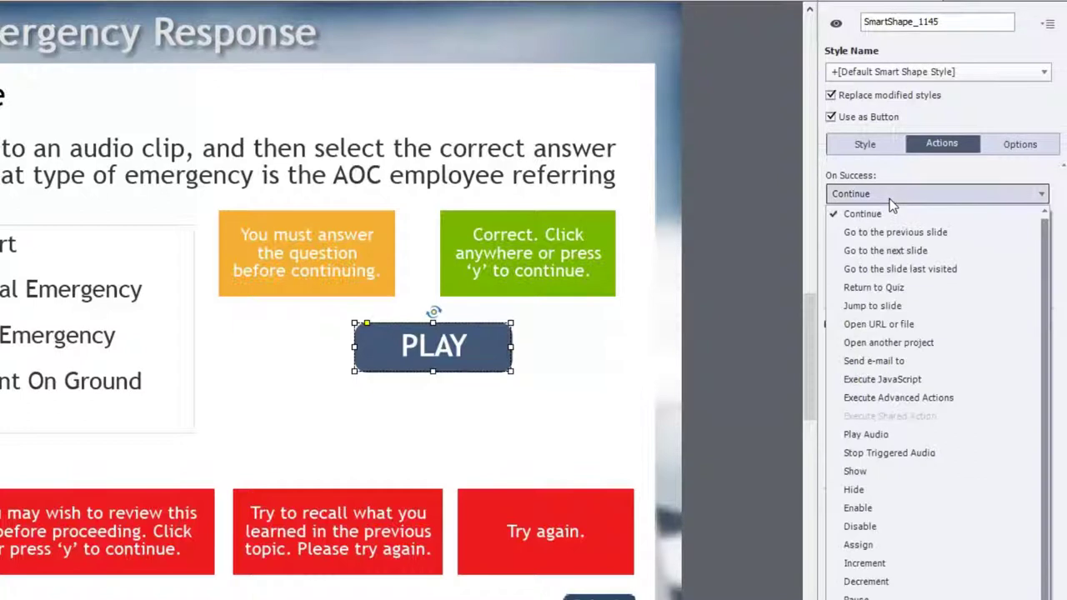
{"action": "left_click", "coordinate": [865, 434]}
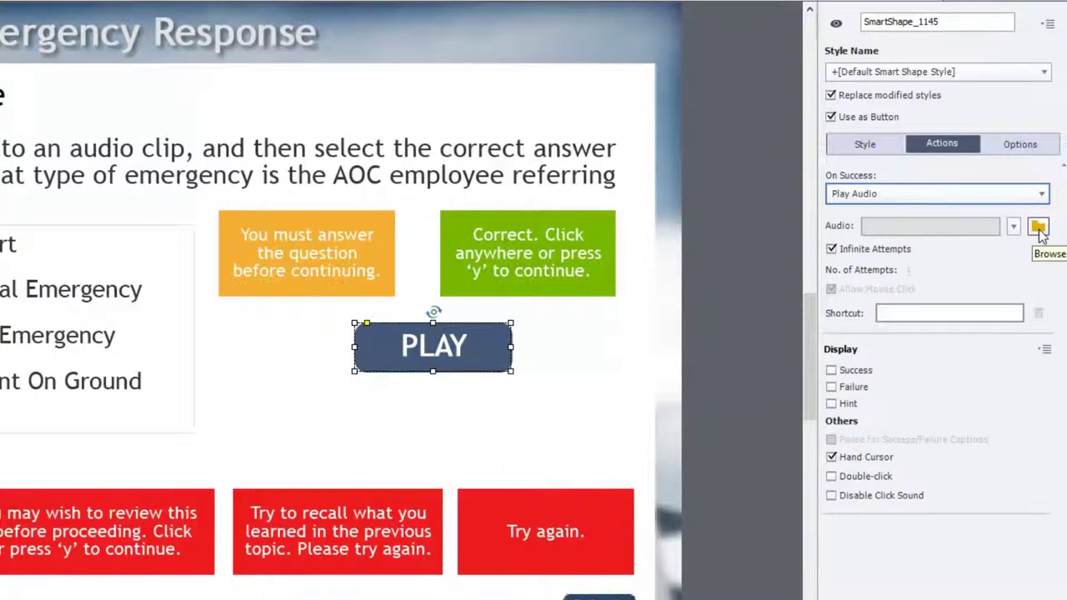
Assign (Clip)Event Code 1A.mp3 from the project library to the PLAY button's Play Audio action
{"action": "left_click", "coordinate": [1037, 228]}
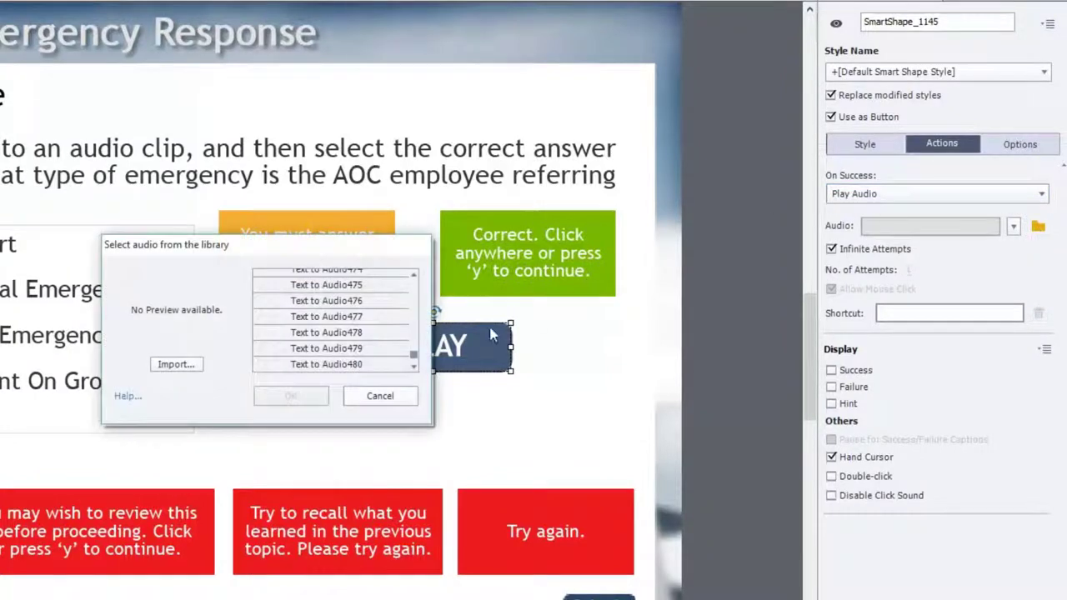
{"action": "left_click", "coordinate": [412, 272]}
{"action": "left_click", "coordinate": [413, 273]}
{"action": "left_click", "coordinate": [412, 272]}
{"action": "left_click", "coordinate": [413, 272]}
{"action": "left_click", "coordinate": [413, 272]}
{"action": "left_click", "coordinate": [413, 272]}
{"action": "left_click_drag", "start_coordinate": [412, 273], "coordinate": [412, 273]}
{"action": "left_click", "coordinate": [412, 273]}
{"action": "left_click", "coordinate": [412, 272]}
{"action": "left_click", "coordinate": [413, 272]}
{"action": "left_click", "coordinate": [413, 272]}
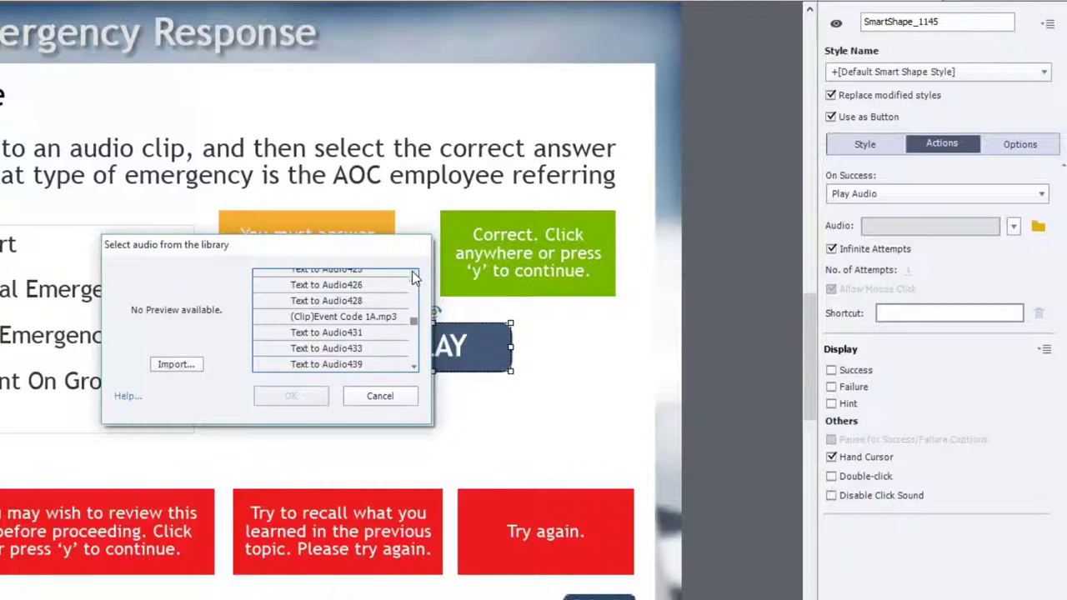
{"action": "left_click", "coordinate": [348, 318]}
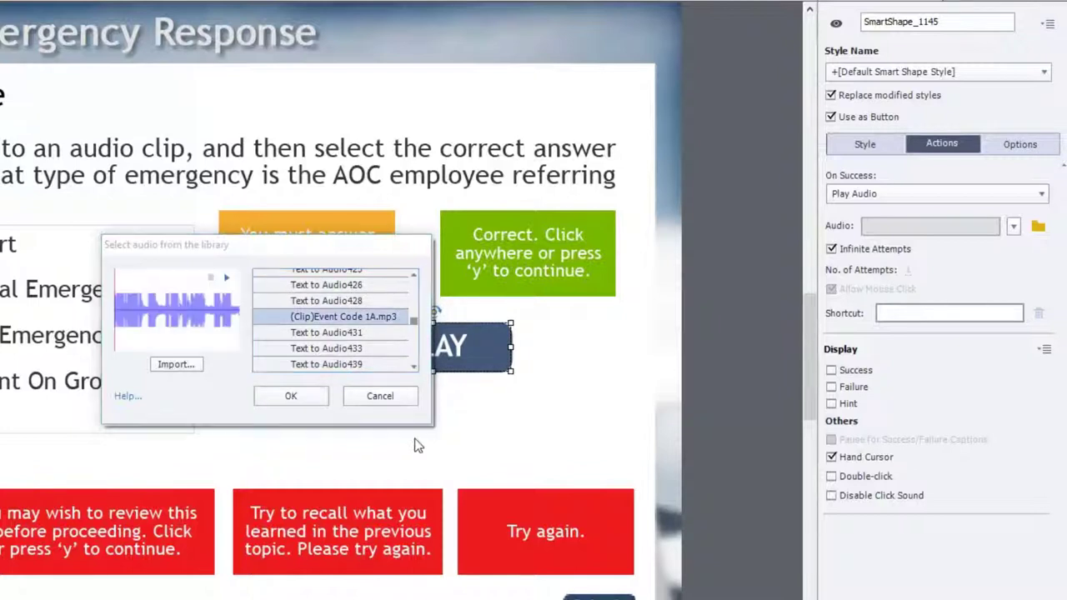
{"action": "left_click", "coordinate": [300, 397]}
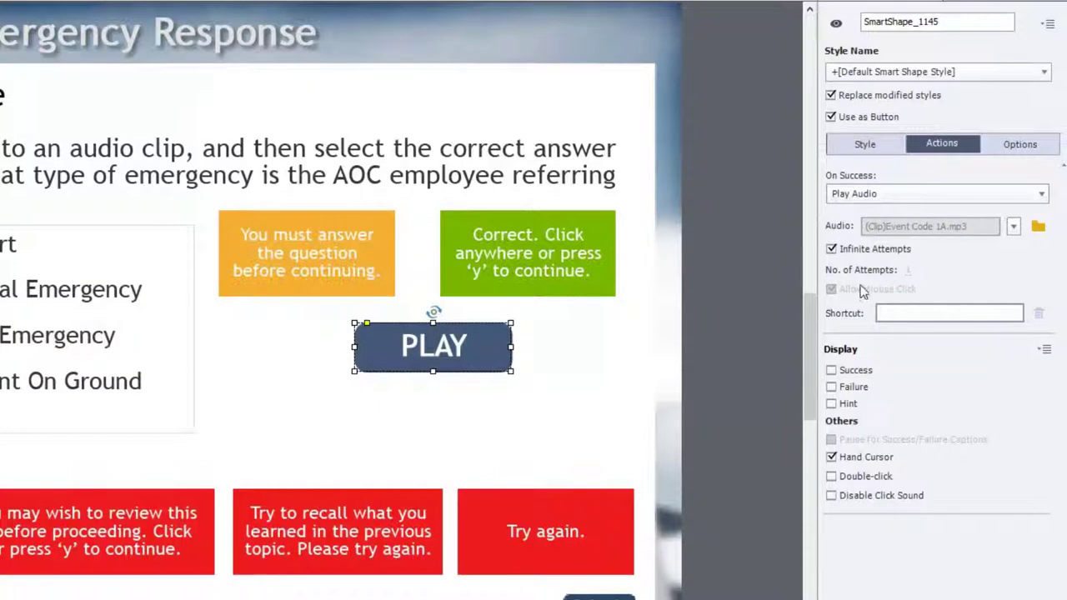
{"action": "left_click", "coordinate": [1014, 230]}
Deselect the PLAY shape and preview the quiz slide plus the next 5 slides
{"action": "left_click", "coordinate": [544, 441]}
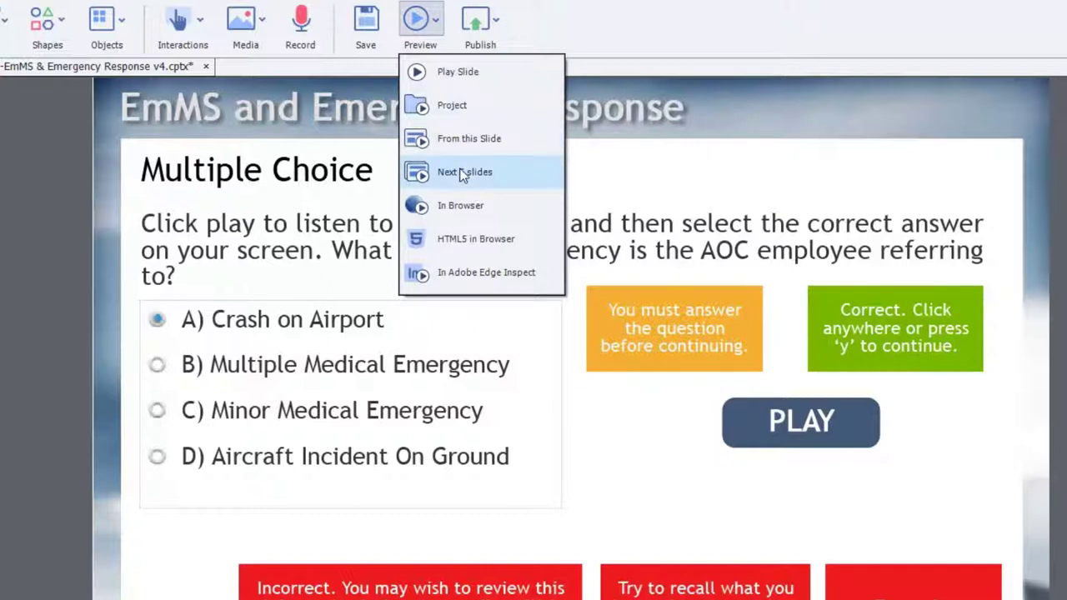
{"action": "left_click", "coordinate": [464, 173]}
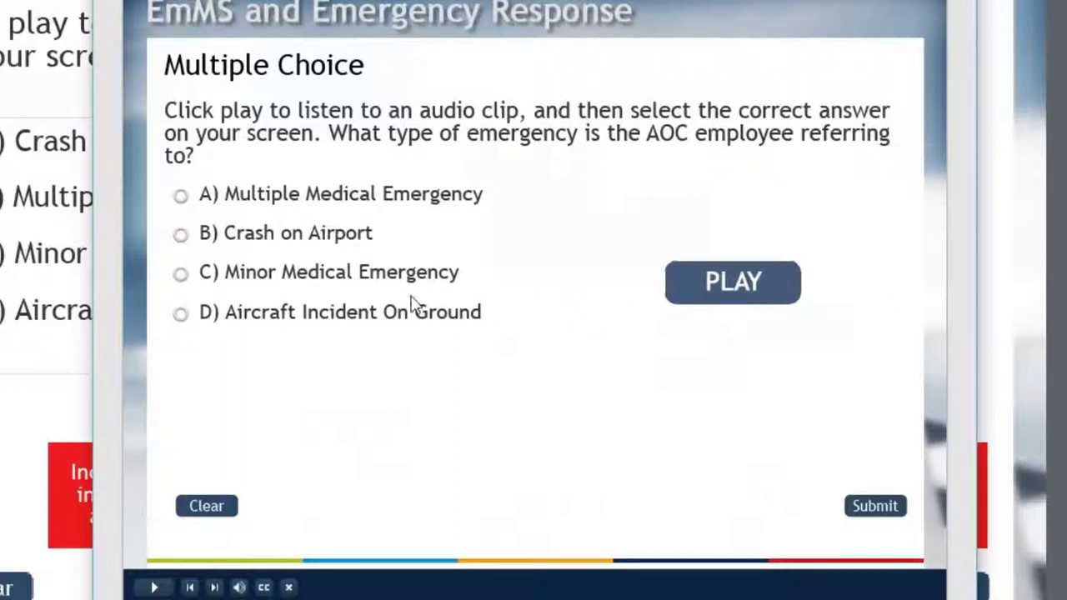
Submit wrong answers Minor Medical Emergency and Aircraft Incident On Ground, play the clip, select Crash on Airport
{"action": "left_click", "coordinate": [301, 281]}
{"action": "left_click", "coordinate": [870, 510]}
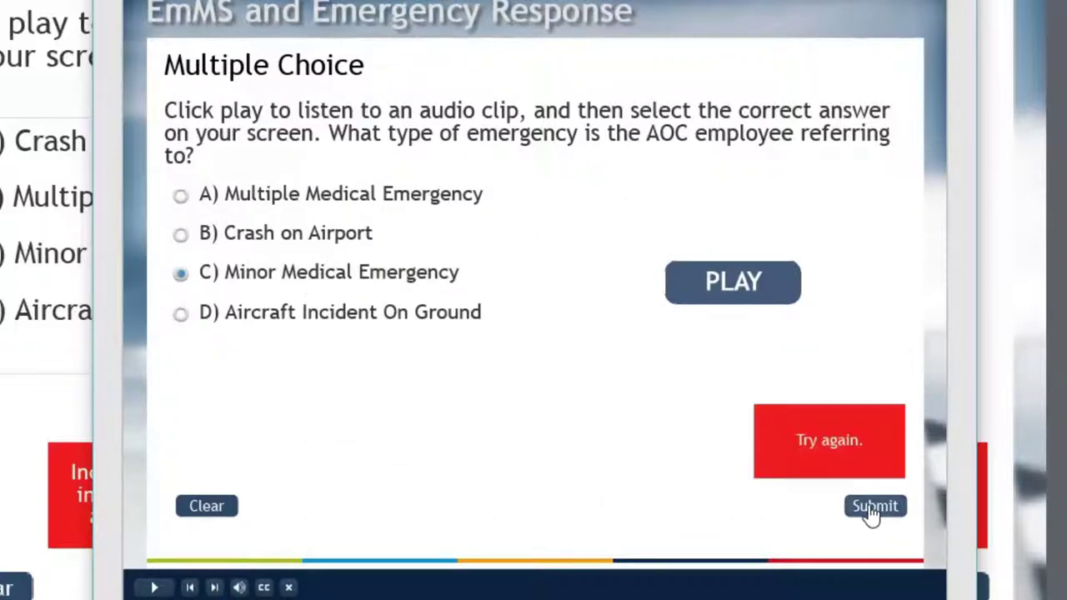
{"action": "left_click", "coordinate": [346, 316]}
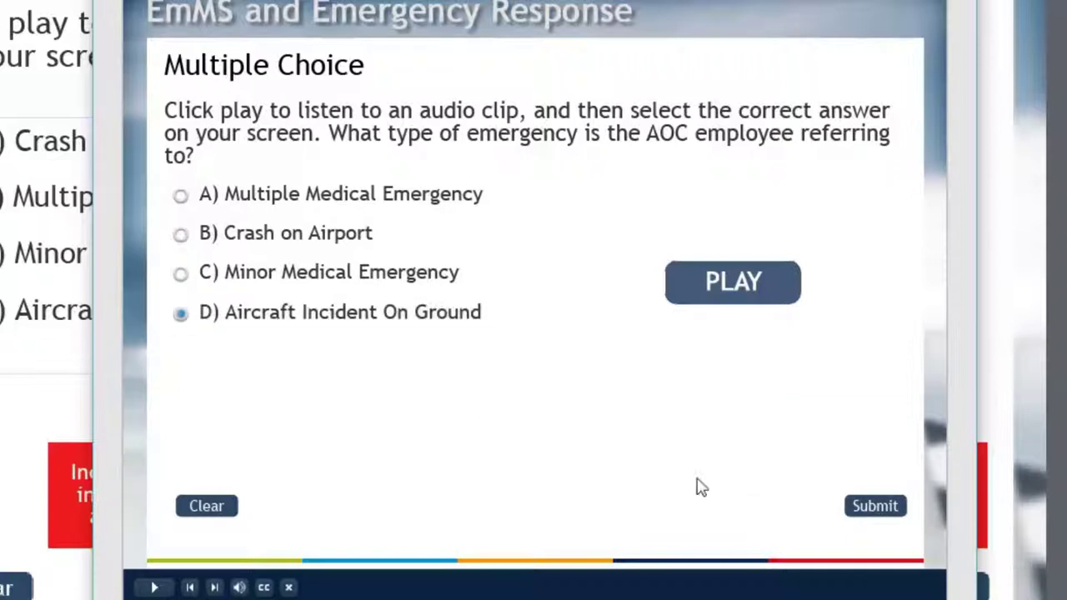
{"action": "left_click", "coordinate": [874, 510]}
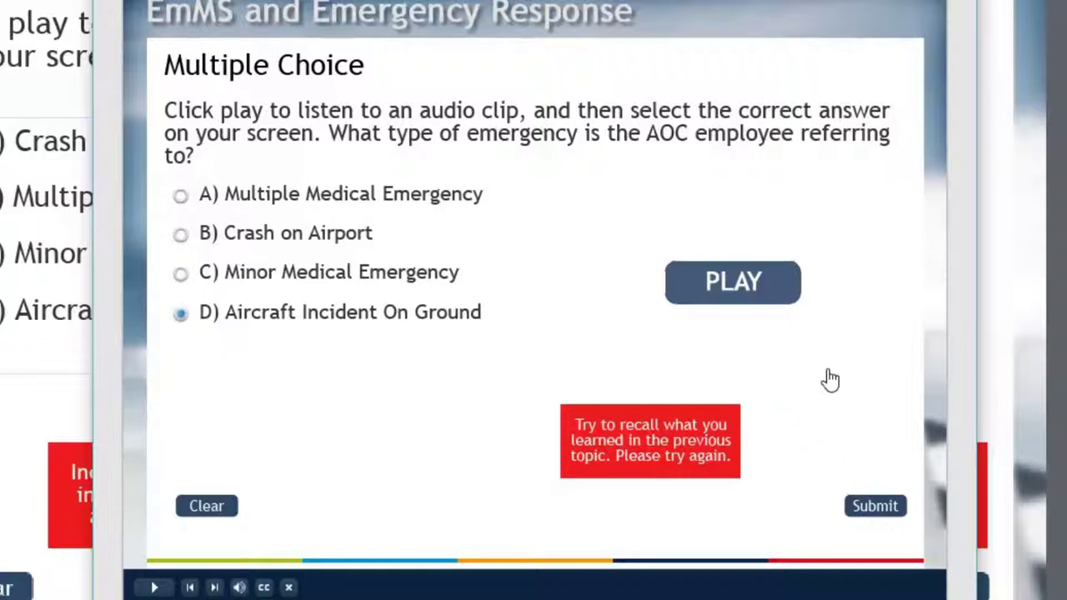
{"action": "left_click", "coordinate": [747, 283]}
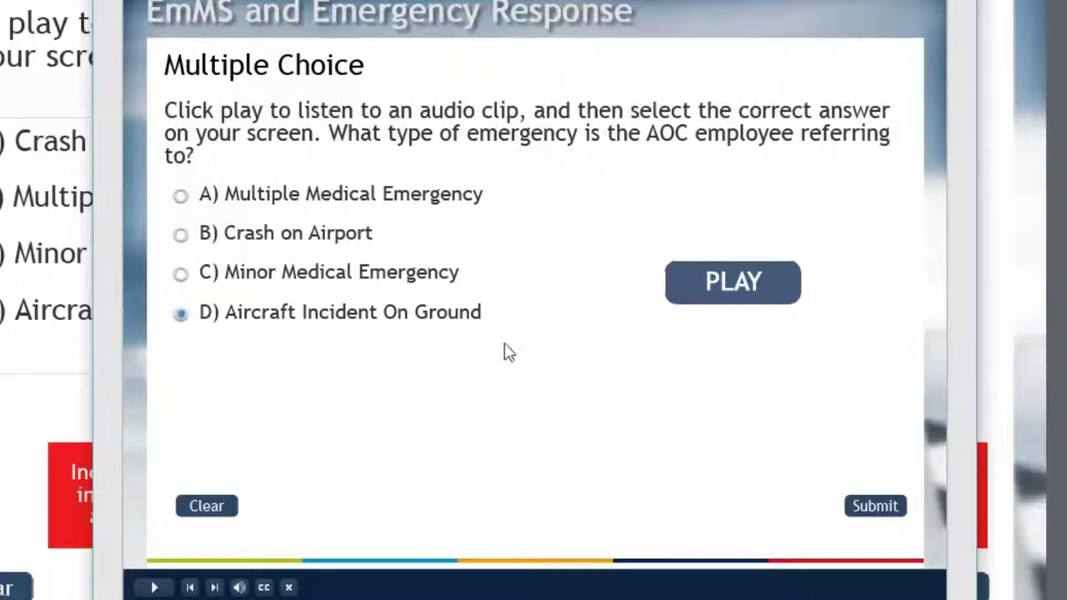
{"action": "left_click", "coordinate": [325, 244]}
Submit answer B) Crash on Airport to show the green Correct feedback caption
{"action": "left_click", "coordinate": [885, 517]}
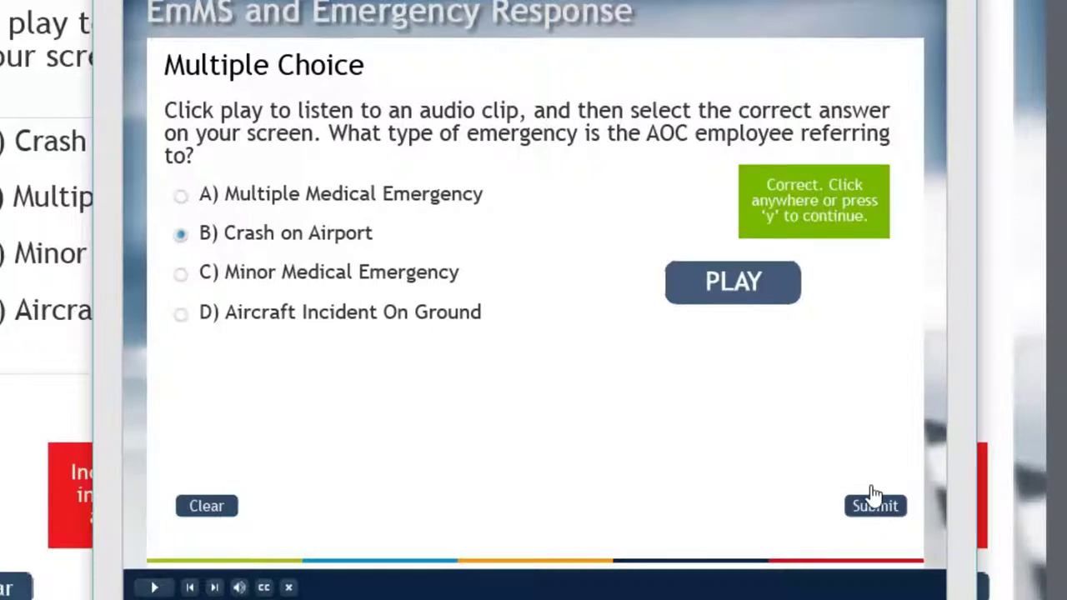